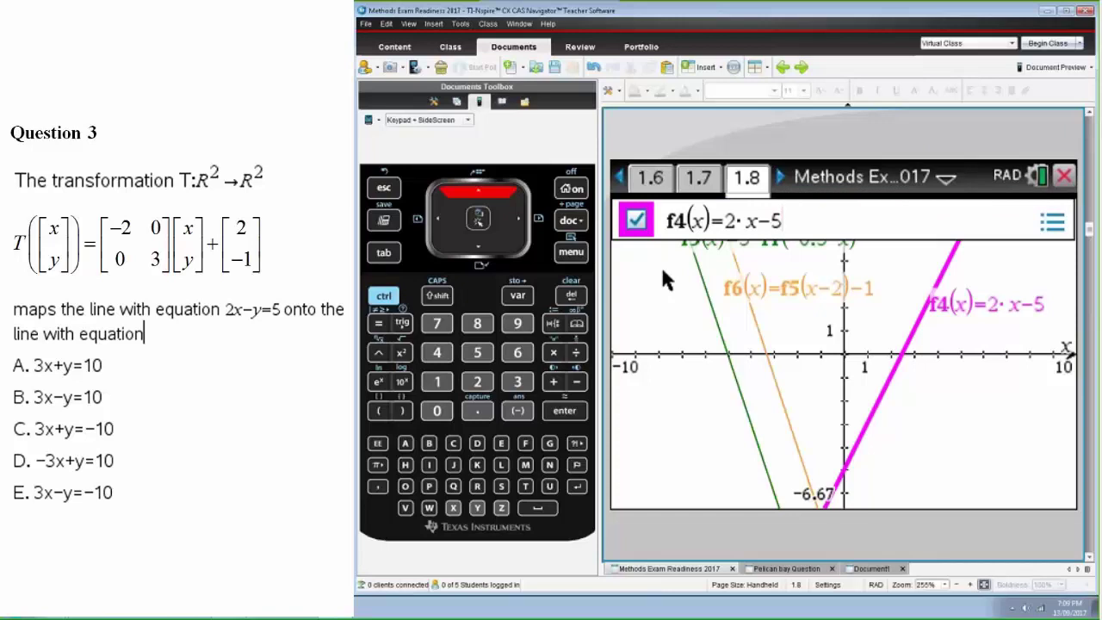
Step: Highlight the f5 and f6 graphs, then go to page 1.9 showing f6(x)=−3x−10
key(Down)
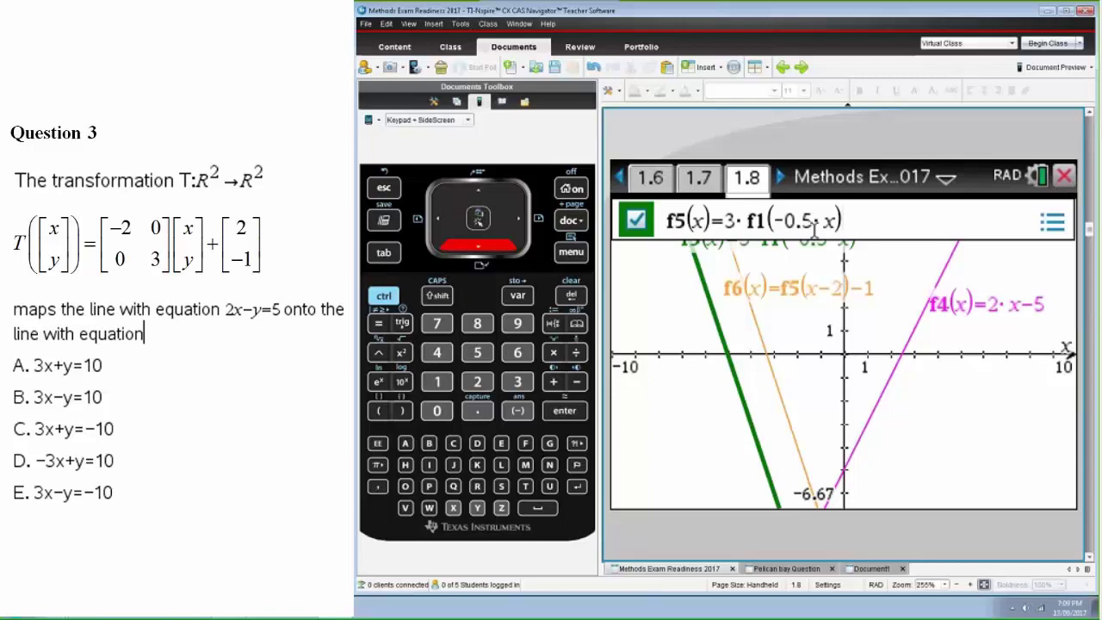
key(Down)
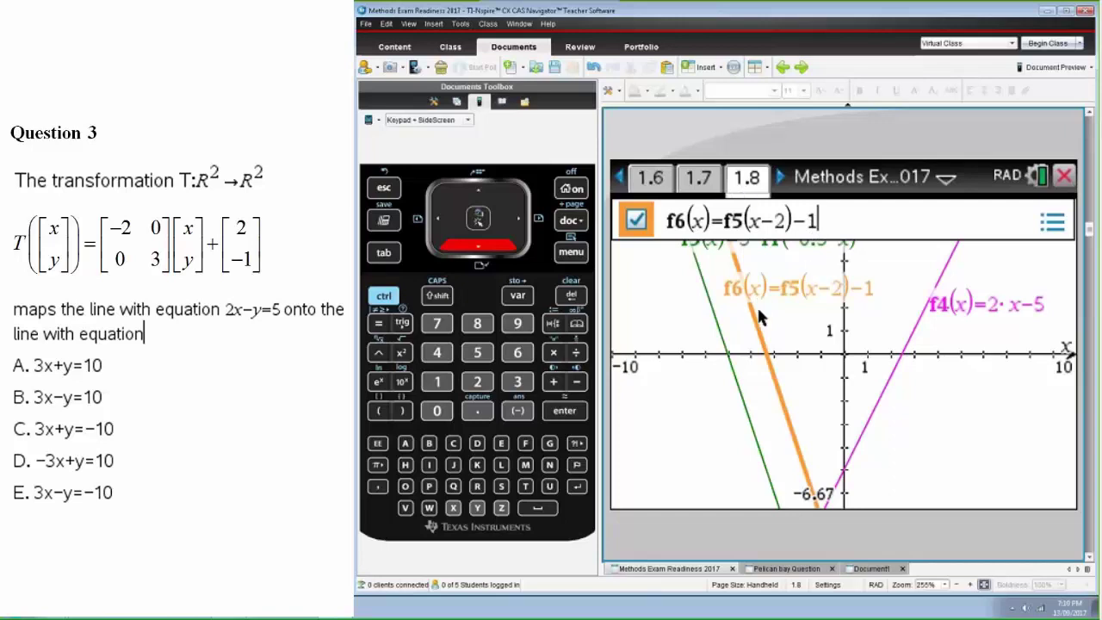
click(780, 177)
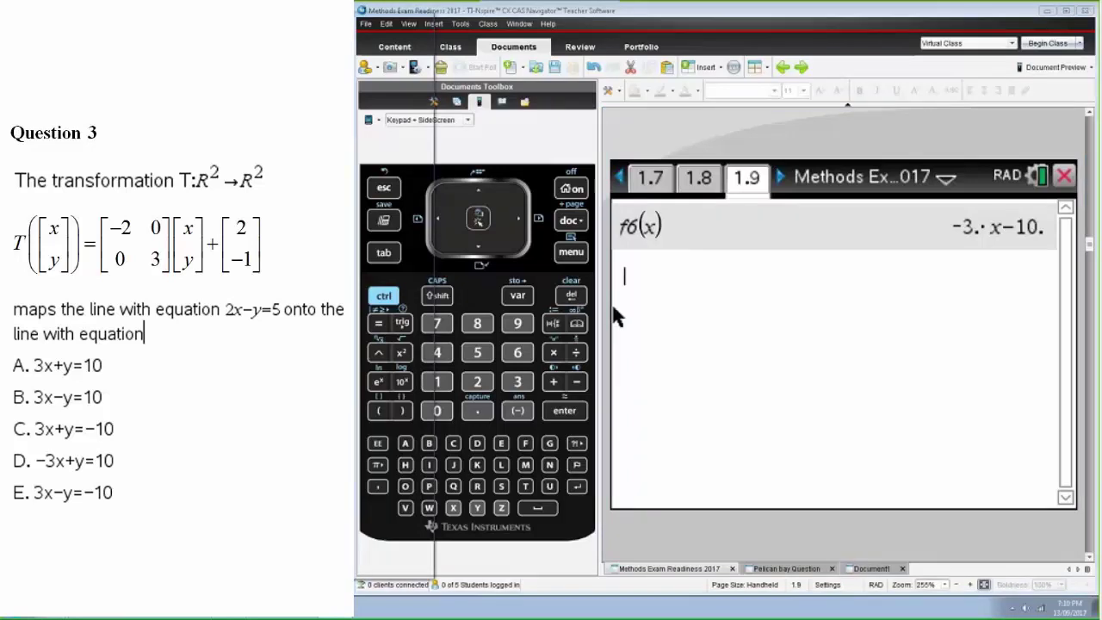
Step: Close the empty f7 entry and page forward from 1.8 to the Question 4 page 2.2
click(699, 178)
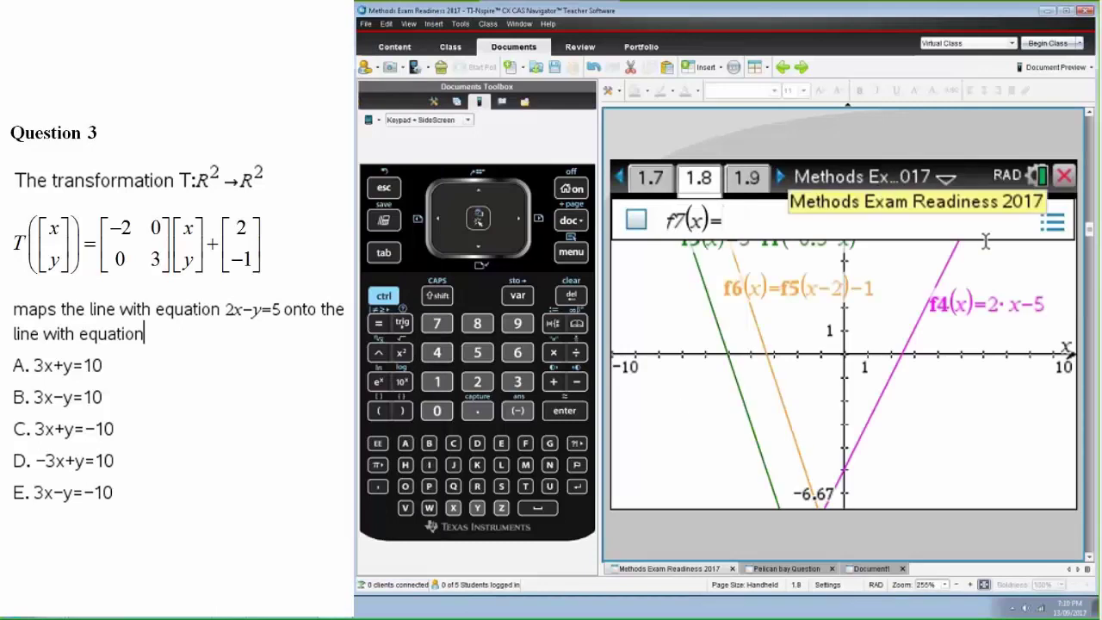
key(Escape)
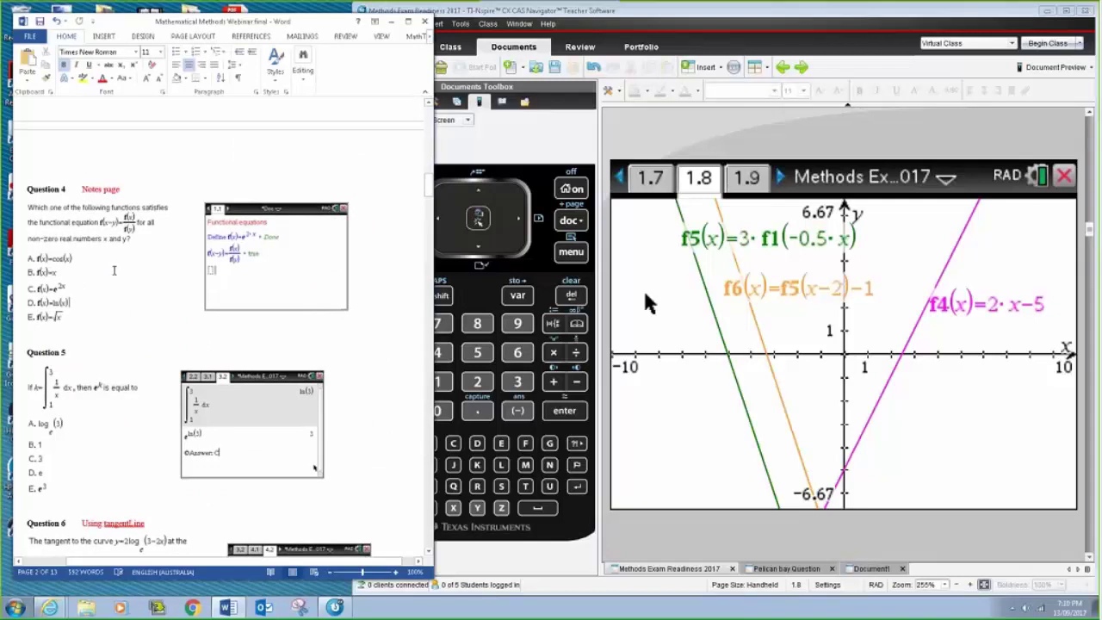
click(746, 185)
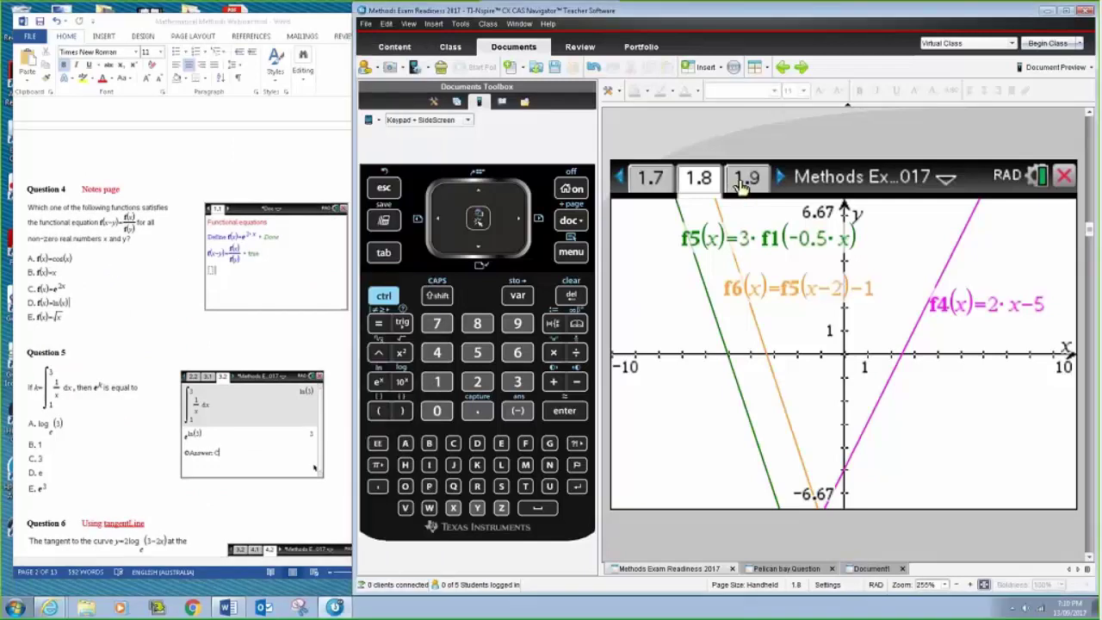
click(745, 185)
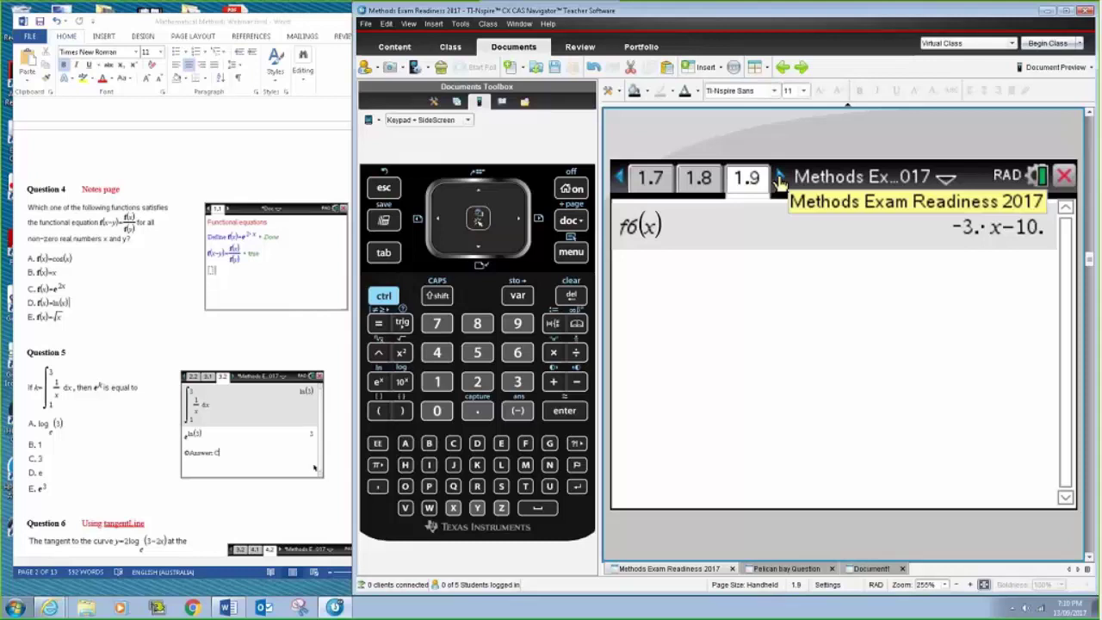
click(780, 179)
click(779, 178)
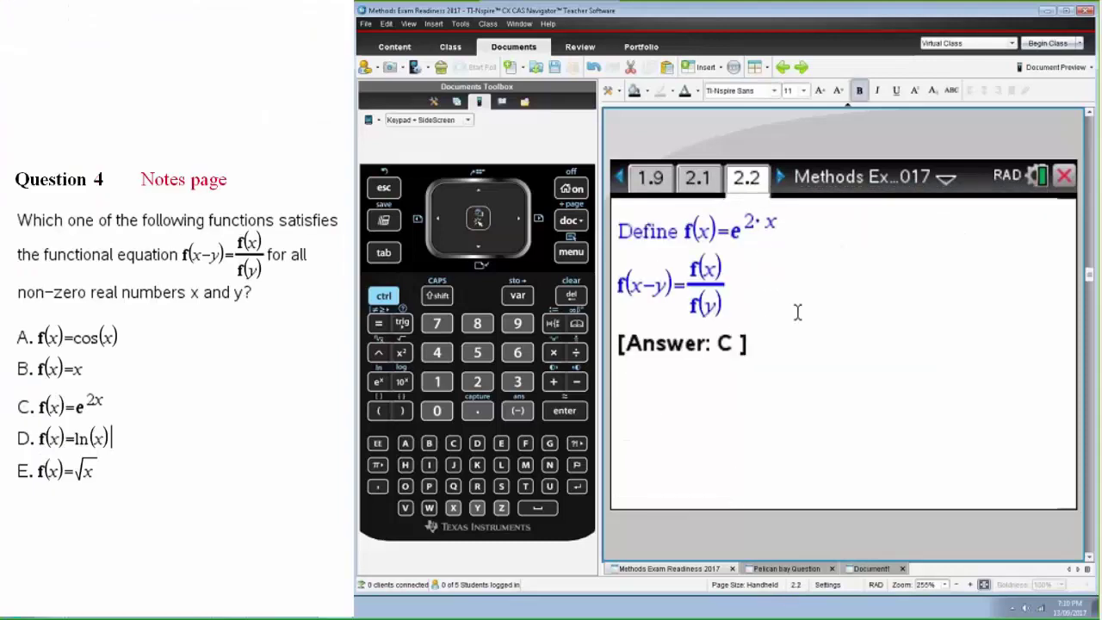
Step: Define f(x)=e^(2x) and evaluate the f(x−y)=f(x)/f(y) test
click(796, 229)
key(Left)
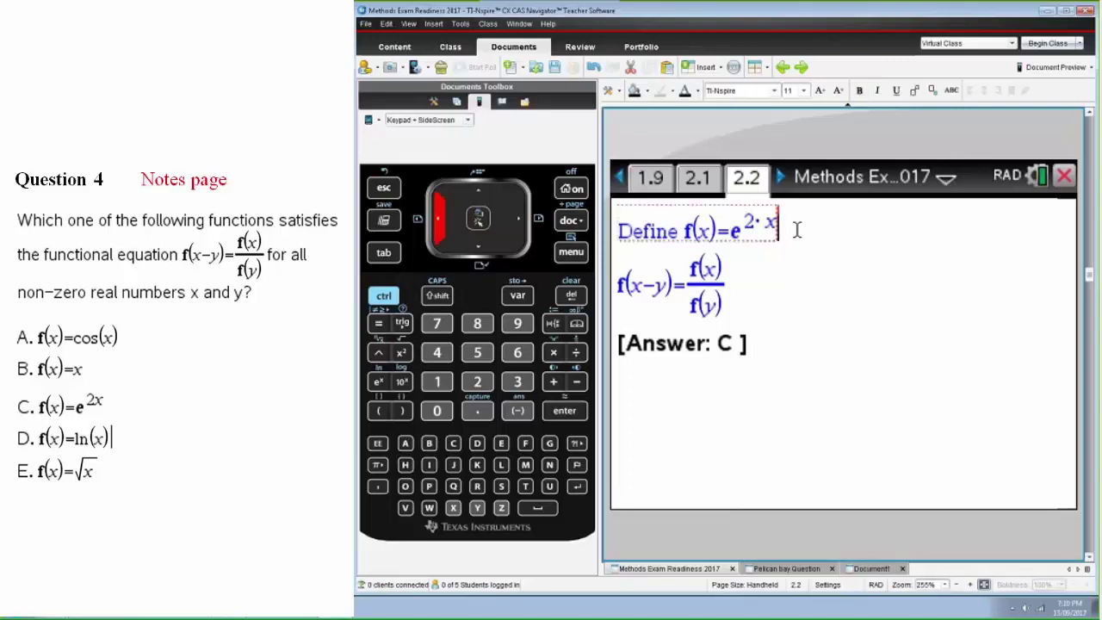
key(Return)
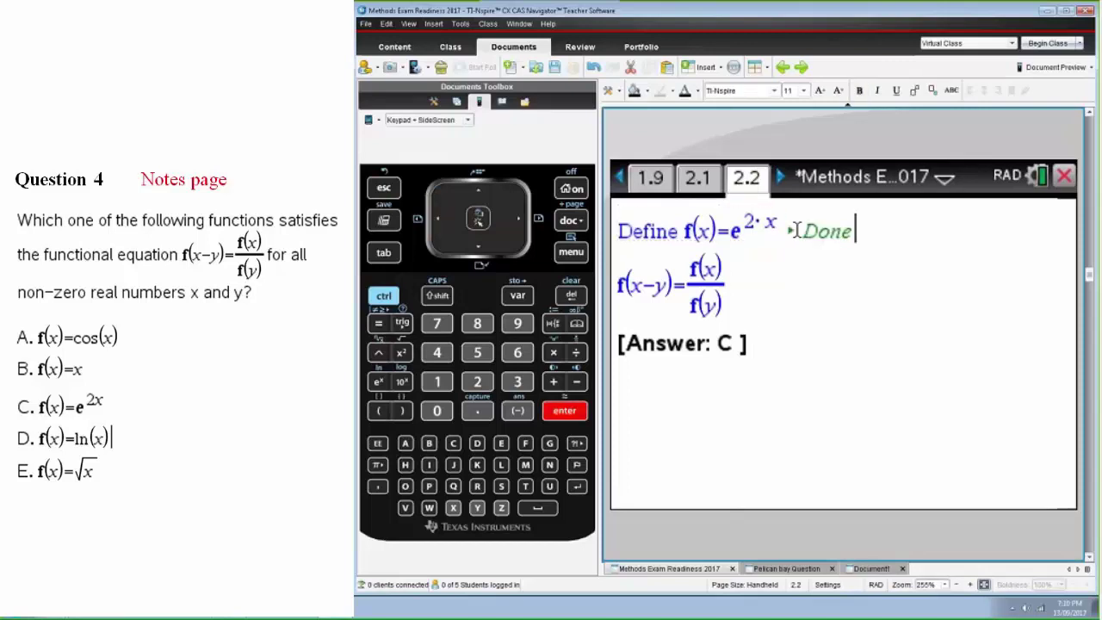
key(Down)
key(Return)
Step: Redefine f(x) as x and re-run the functional equation test
key(Up)
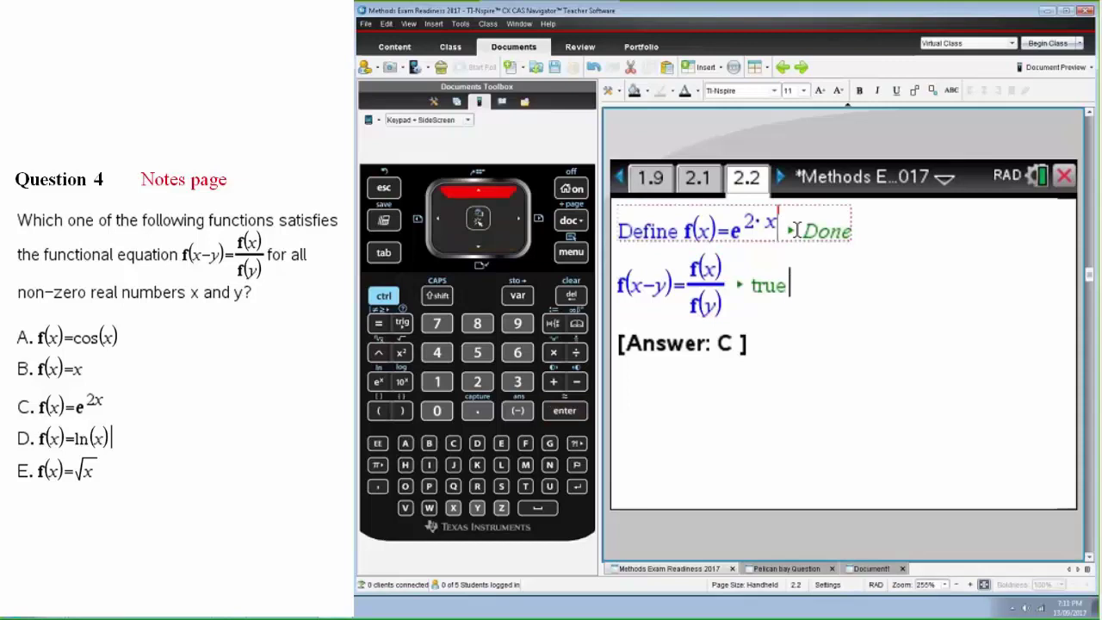
key(shift+Left)
key(BackSpace)
key(BackSpace)
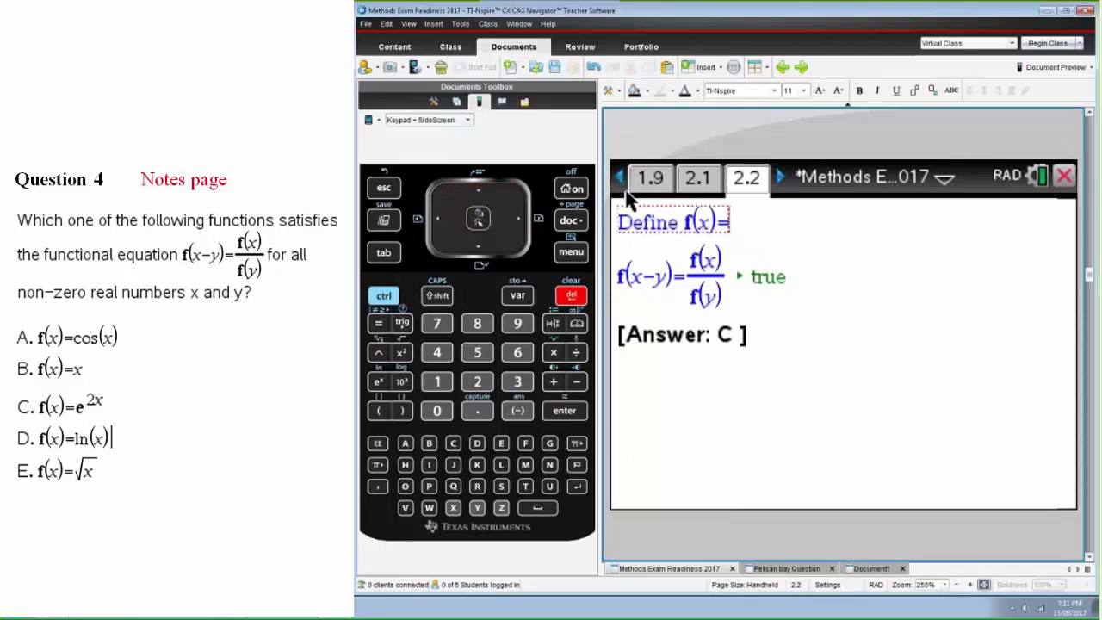
text(x)
key(Return)
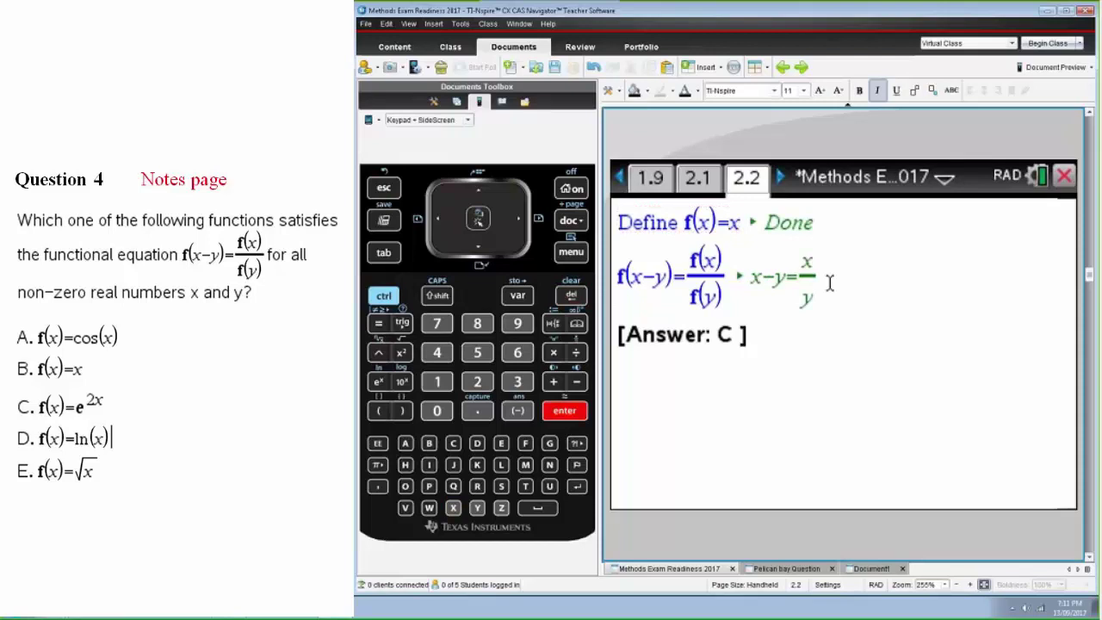
Step: Redefine f(x) as √x, re-test the equation, and move to page 3.1 (Question 5)
click(731, 222)
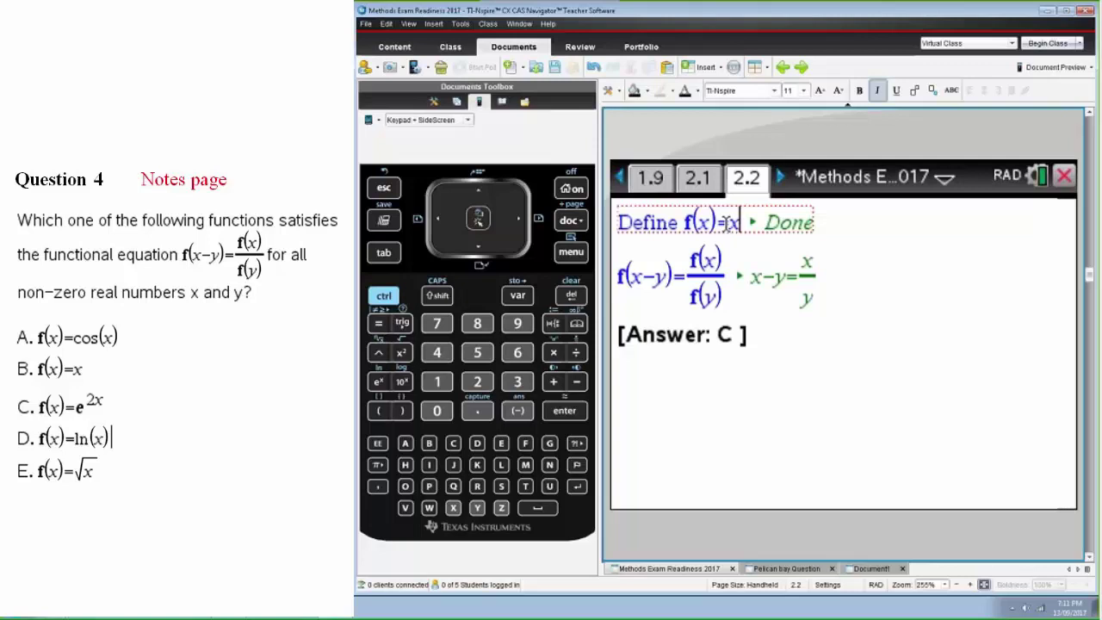
key(BackSpace)
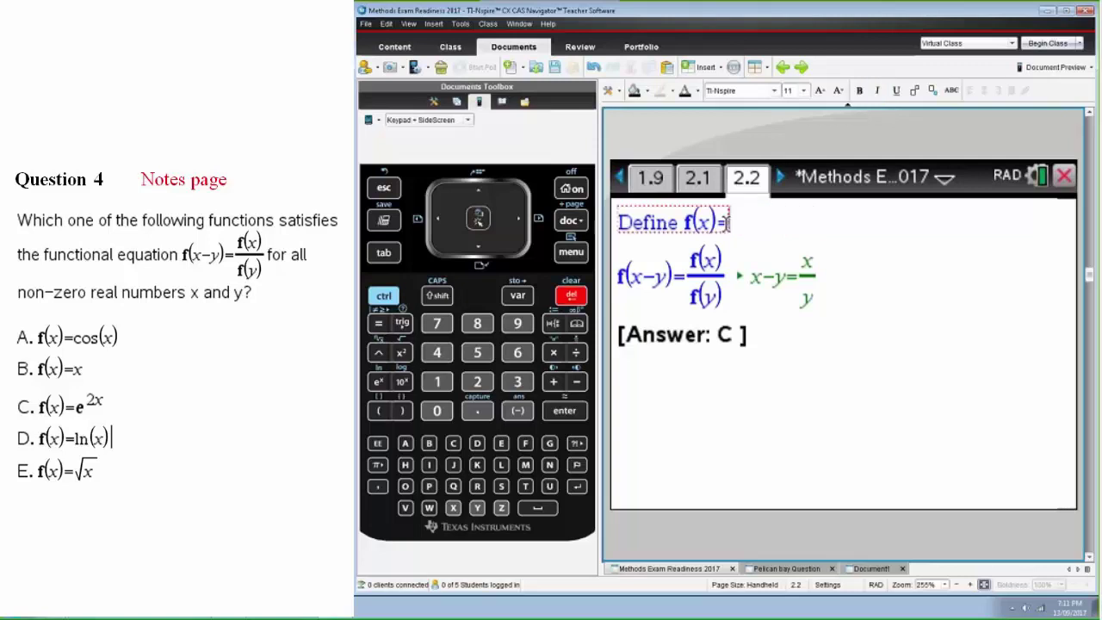
key(Home)
key(ctrl+q)
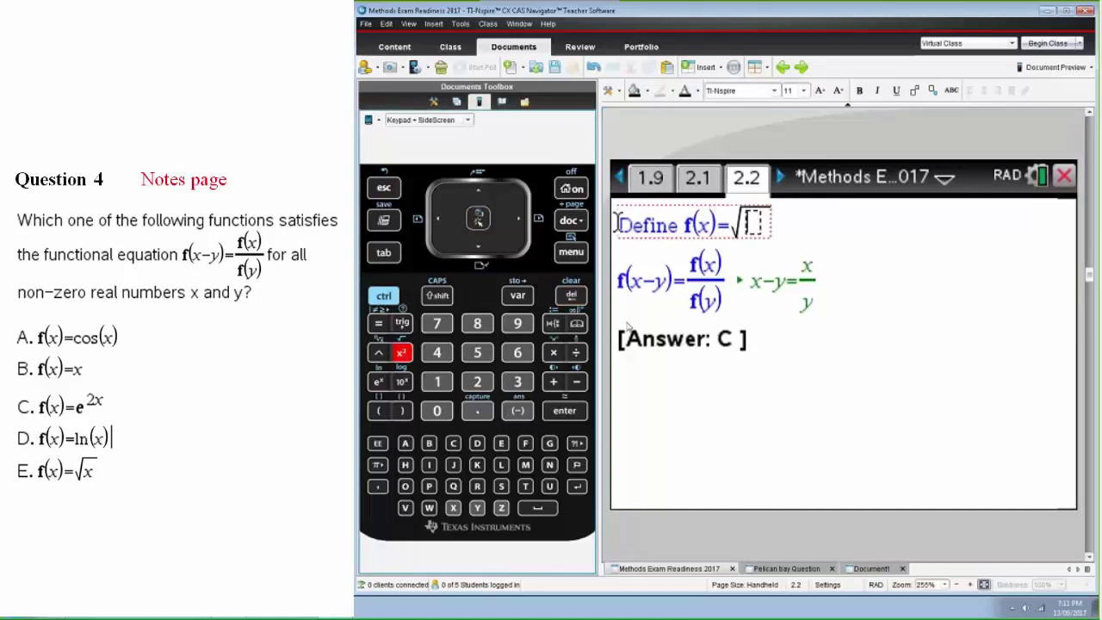
text(x)
key(Return)
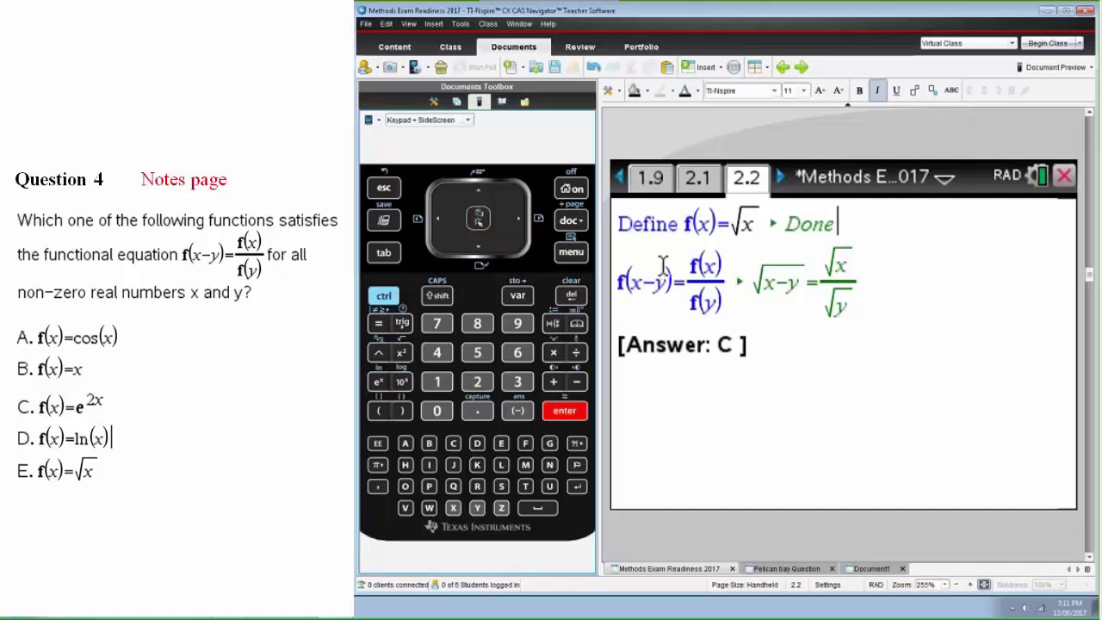
click(780, 180)
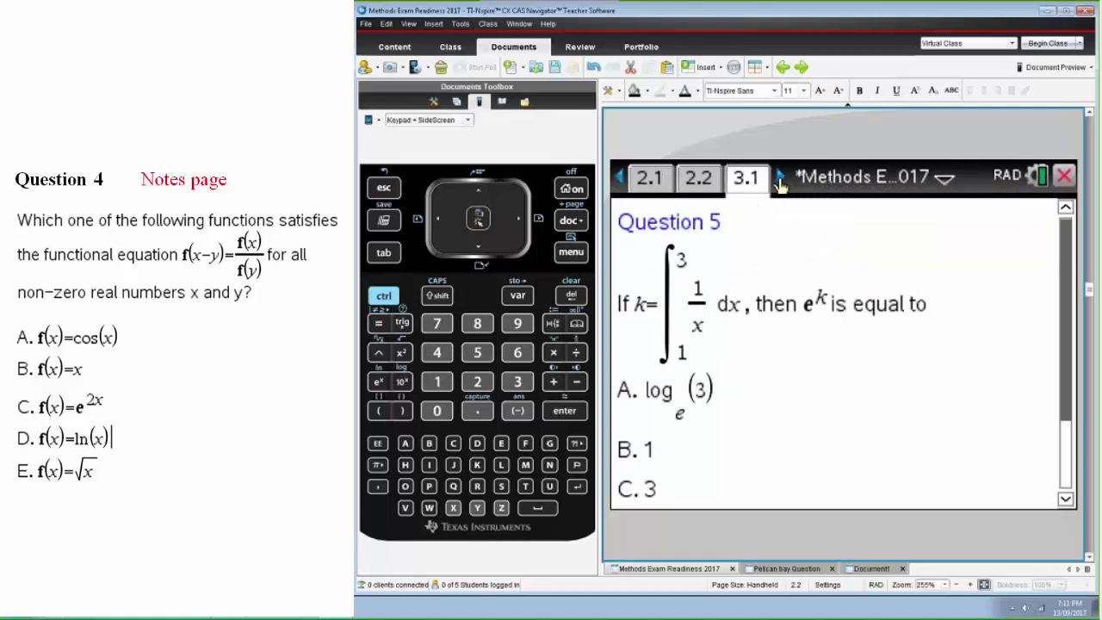
Step: In Document1, add a blank Calculator page 2.2 from the home screen
key(Down)
key(Down)
key(Down)
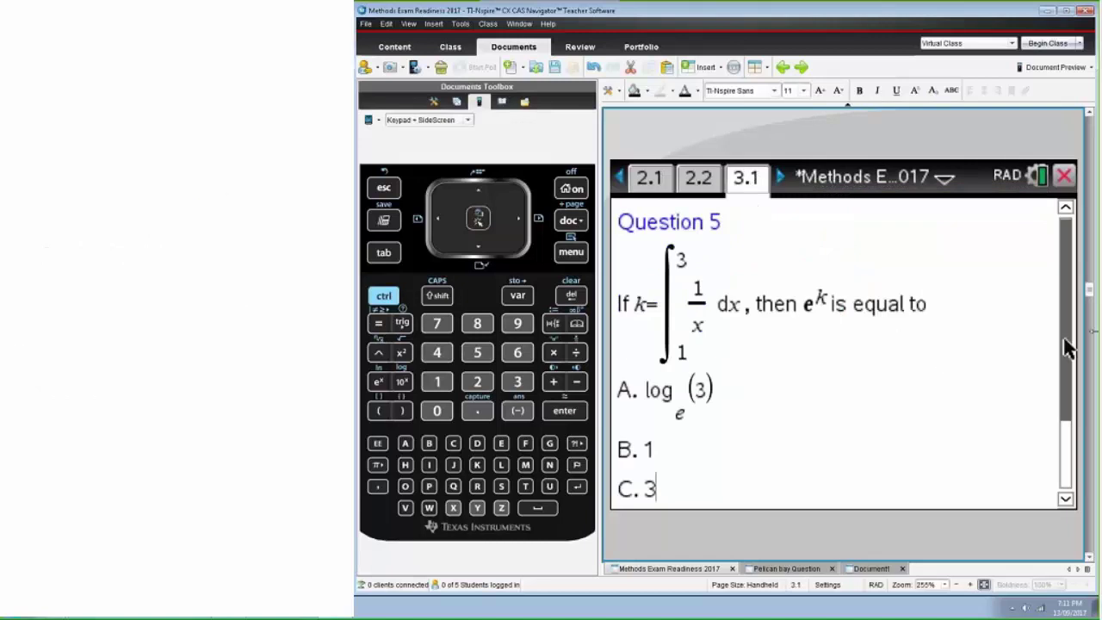
scroll(1073, 338, down, 1)
scroll(1072, 339, down, 1)
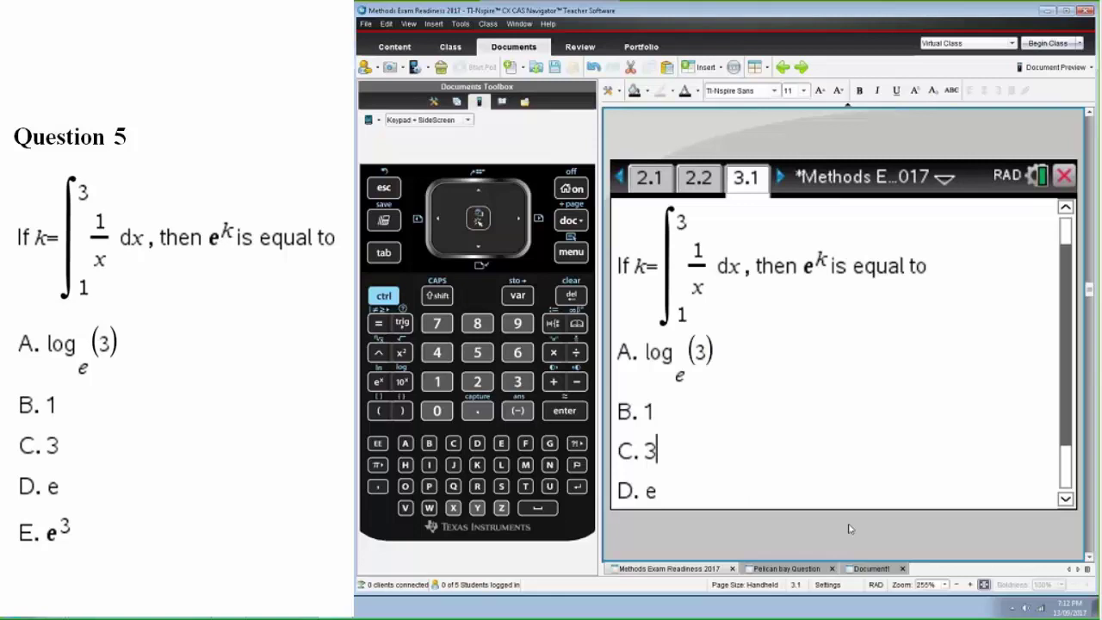
click(866, 570)
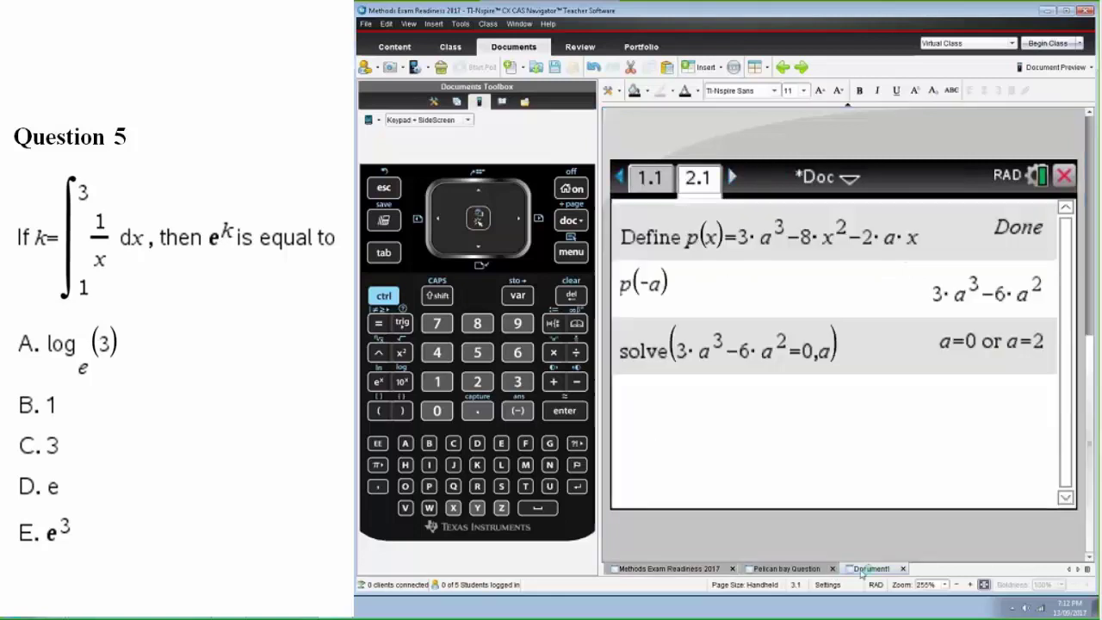
click(574, 190)
click(670, 429)
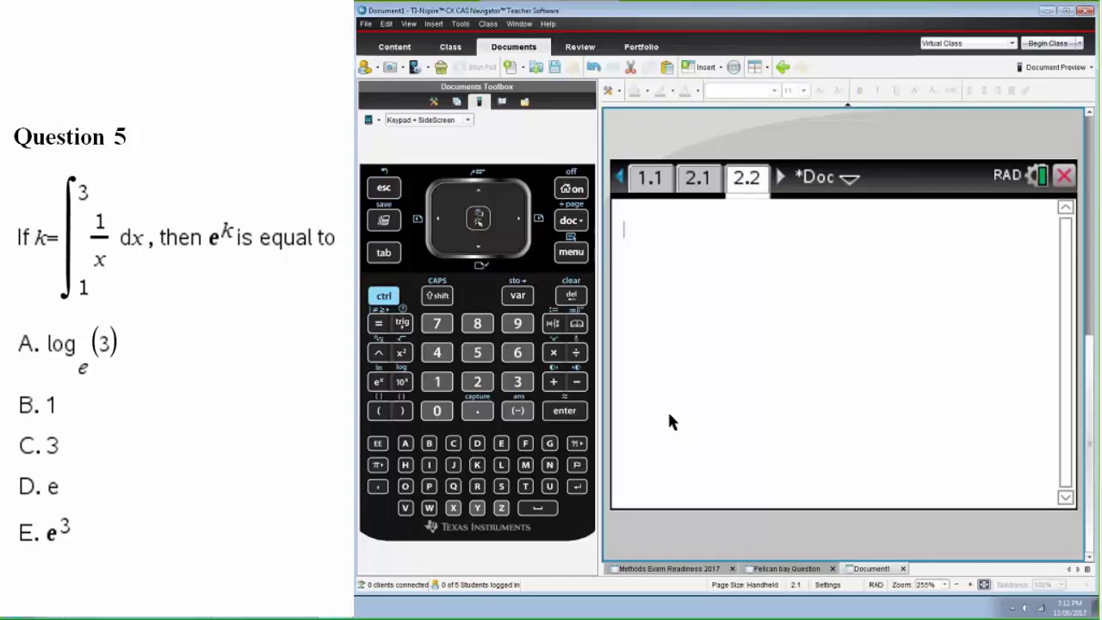
Step: Evaluate the definite integral of 1/x dx from 1 to 3, giving ln(3)
click(553, 323)
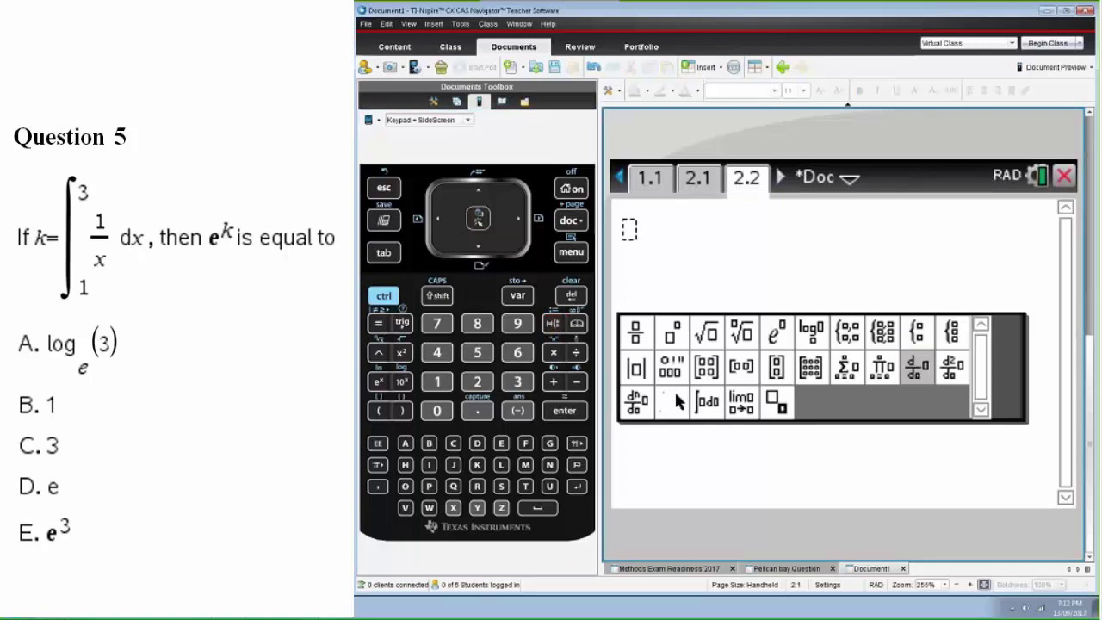
click(672, 400)
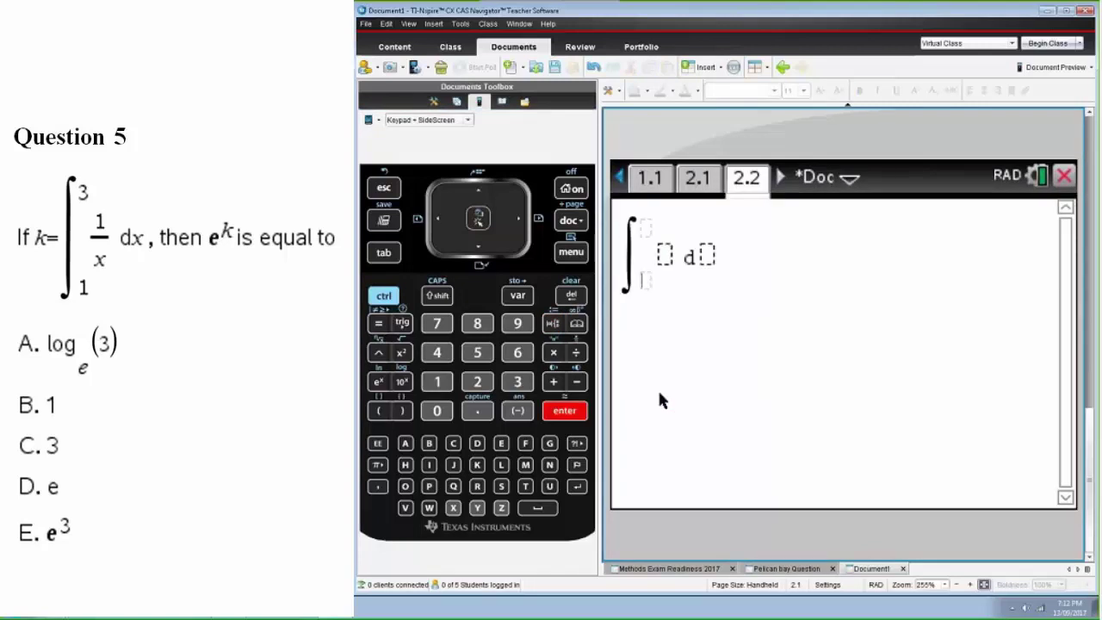
text(1)
key(Tab)
text(3)
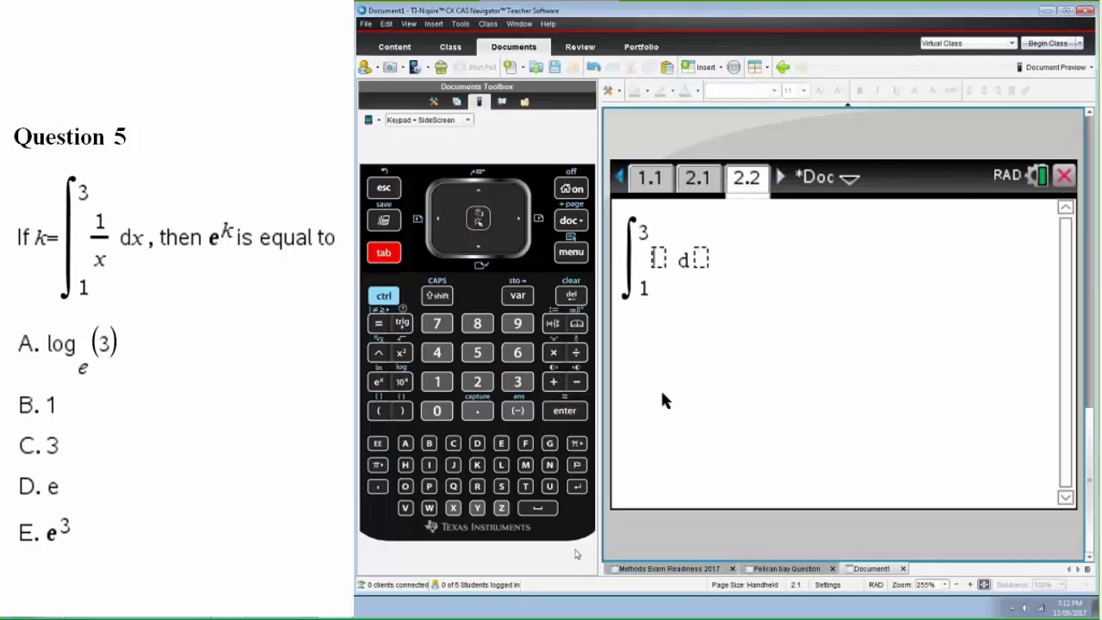
key(ctrl)
click(576, 352)
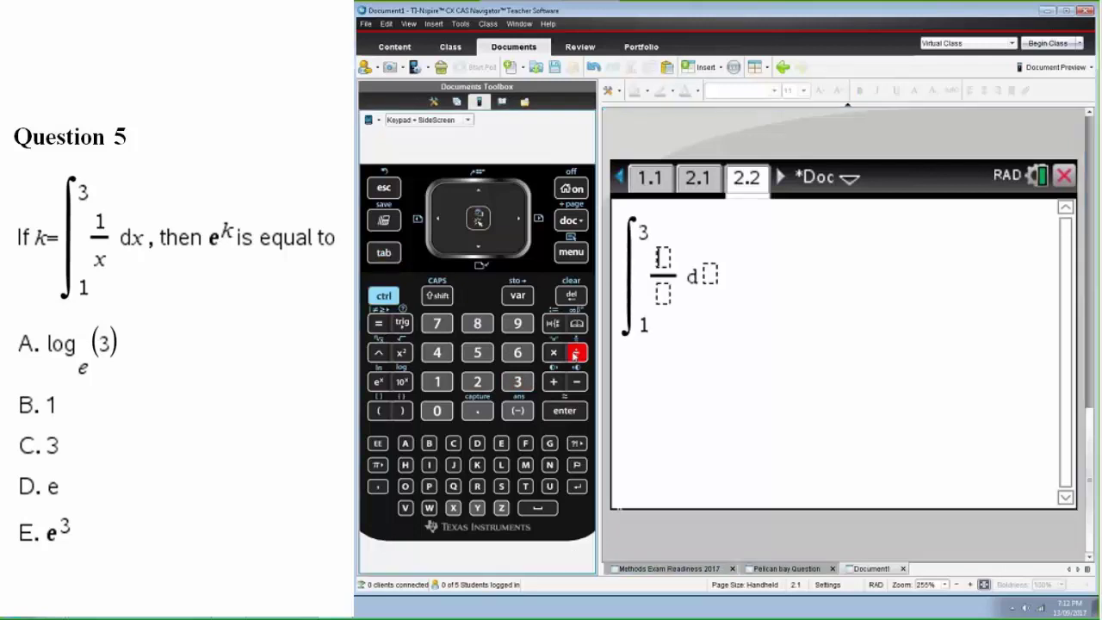
text(1)
key(Tab)
text(x)
key(Tab)
text(x)
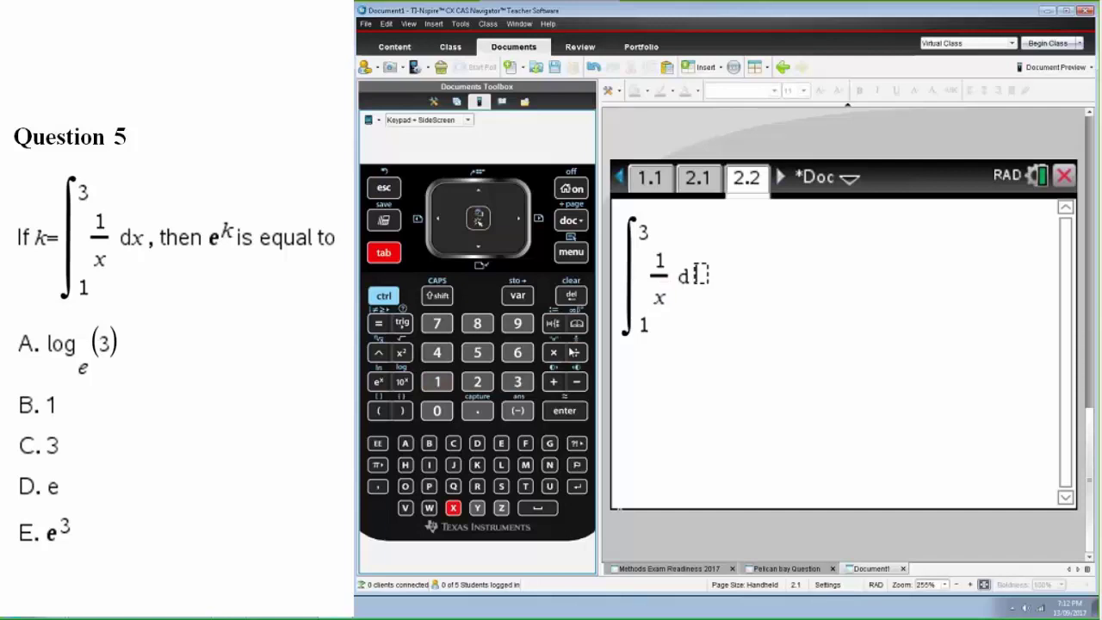
key(Return)
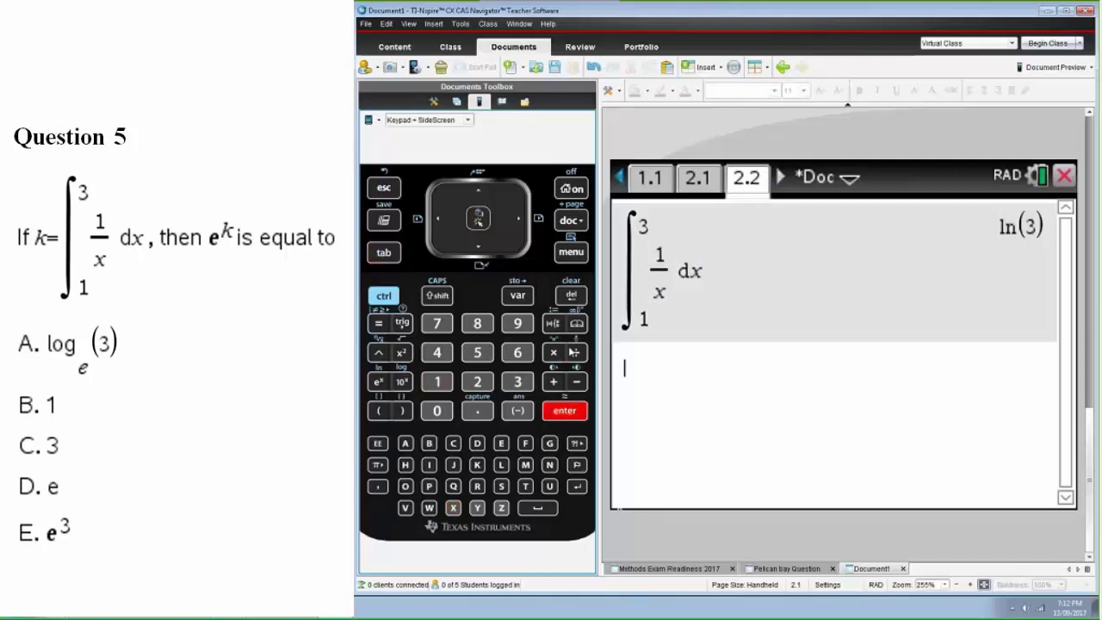
Step: Compute e^ln(3) by reusing the ln(3) result, obtaining 3
click(379, 383)
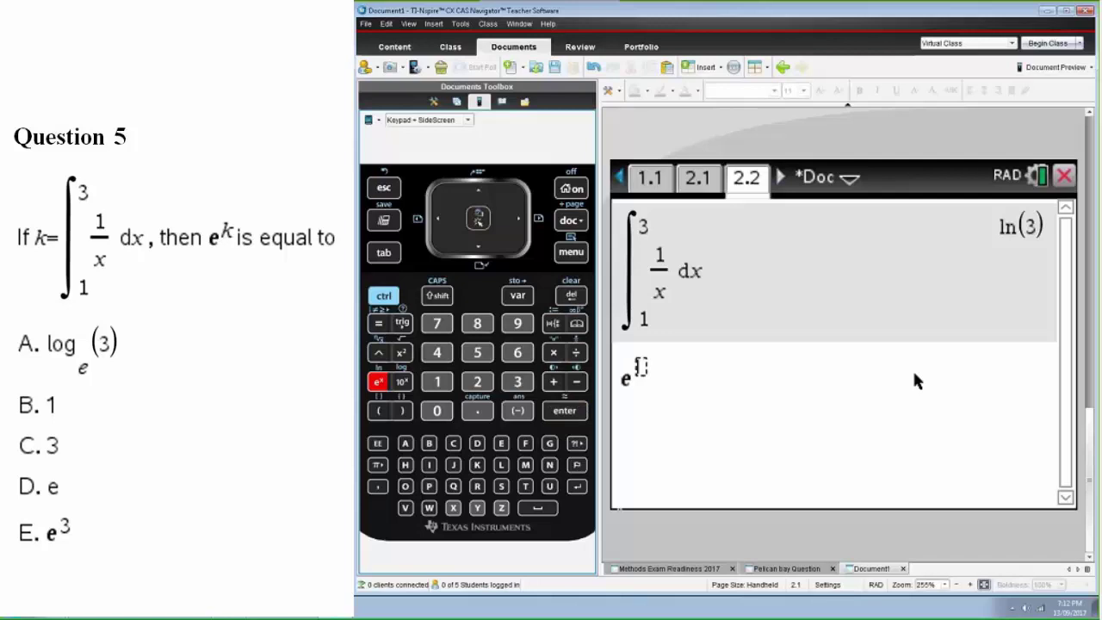
key(Up)
key(Down)
key(Return)
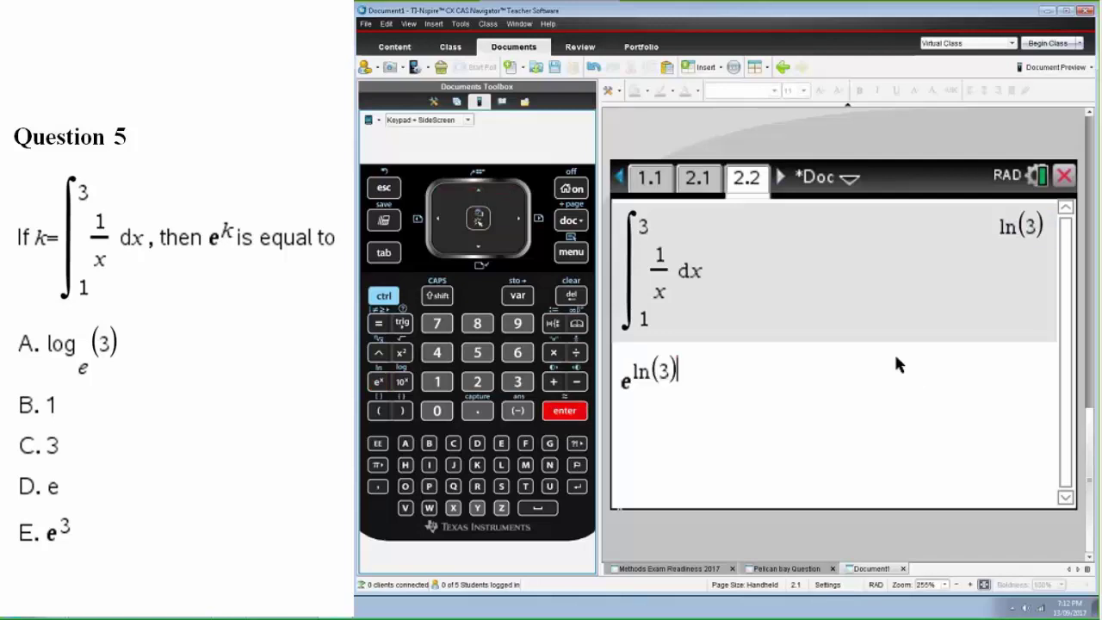
key(Return)
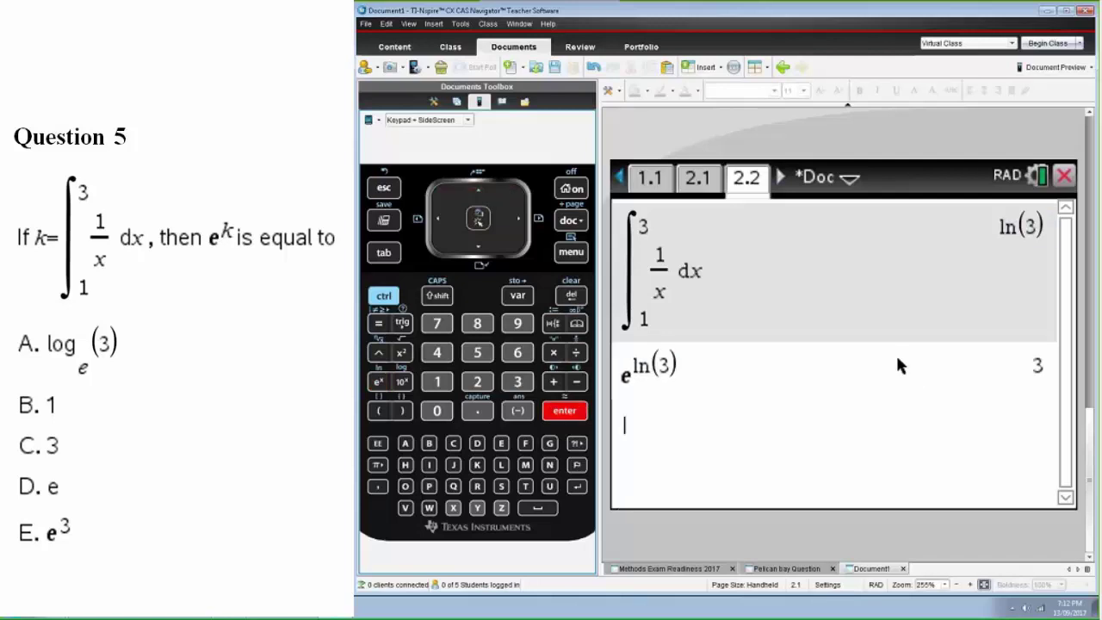